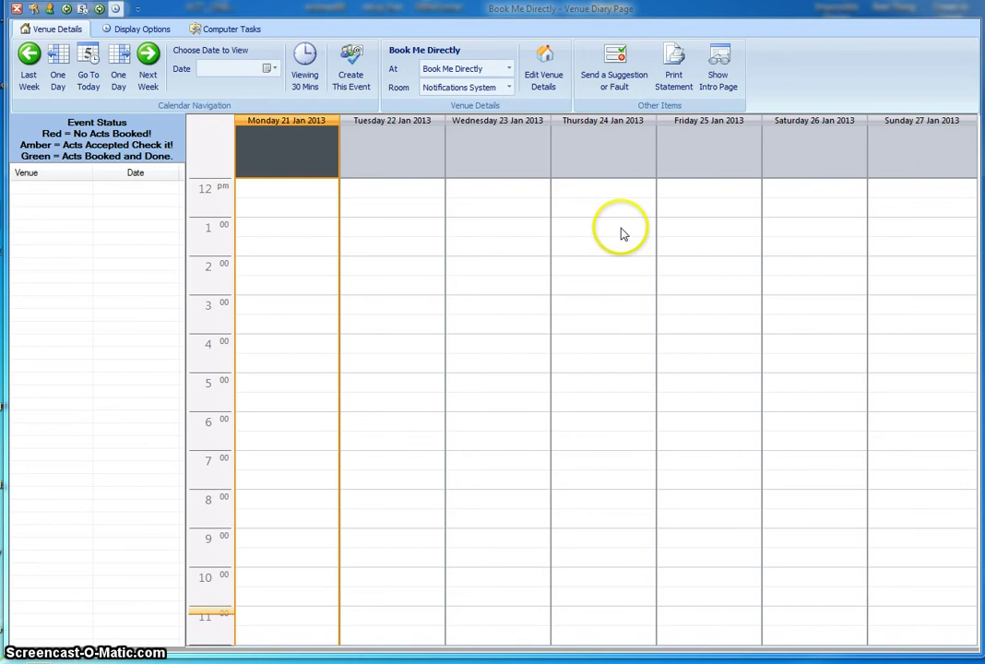
# Step: Create an event for Thursday 24 Jan 2013 from 13:00 to 15:00 and set its artist category to Book Me Directly Demo
pyautogui.moveTo(622, 234); pyautogui.dragTo(620, 286)
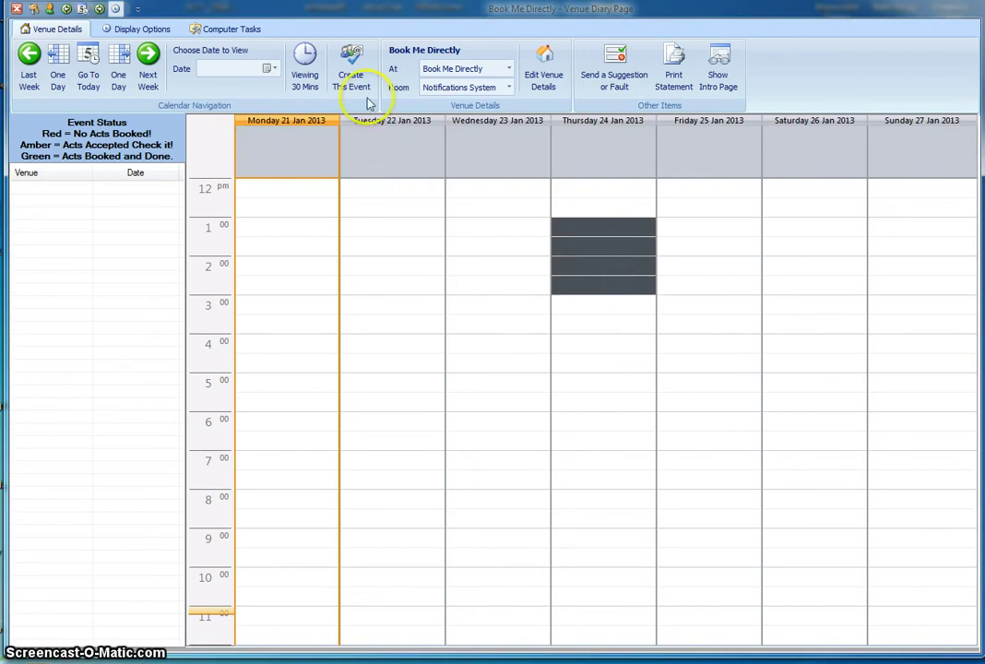
pyautogui.click(350, 72)
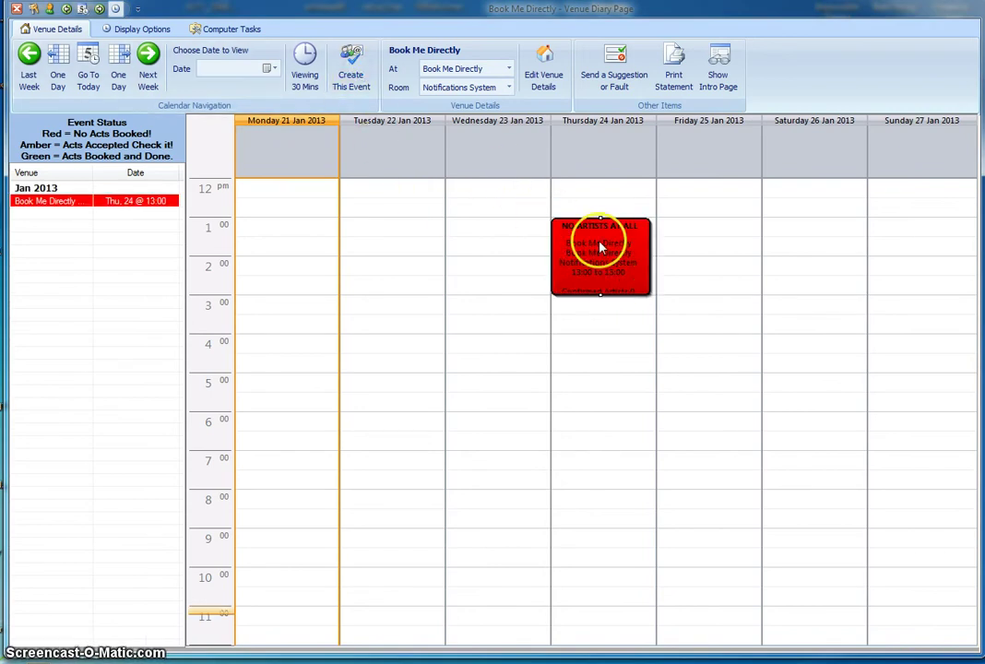
pyautogui.doubleClick(599, 247)
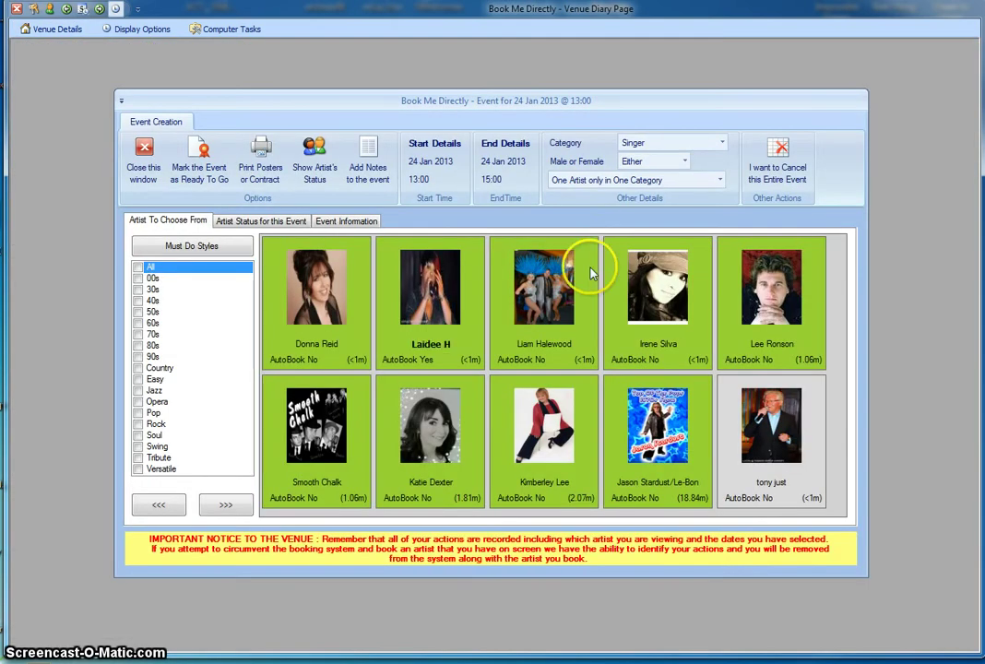
pyautogui.click(723, 146)
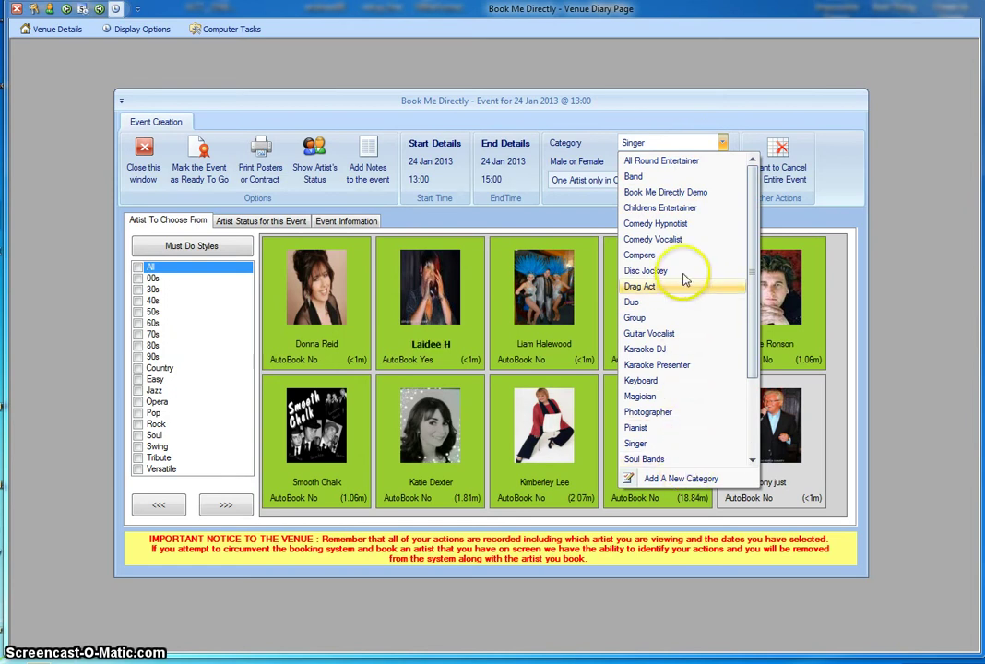
pyautogui.click(677, 191)
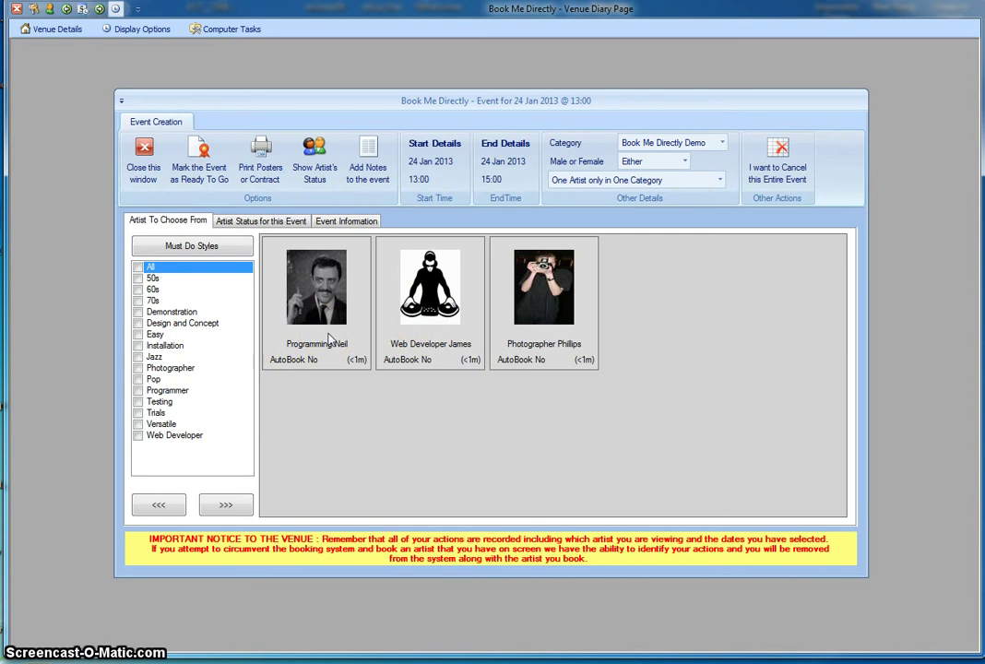
# Step: Open the programmer act's details and enter an offer of 10 pounds for 1 spot
pyautogui.click(316, 288)
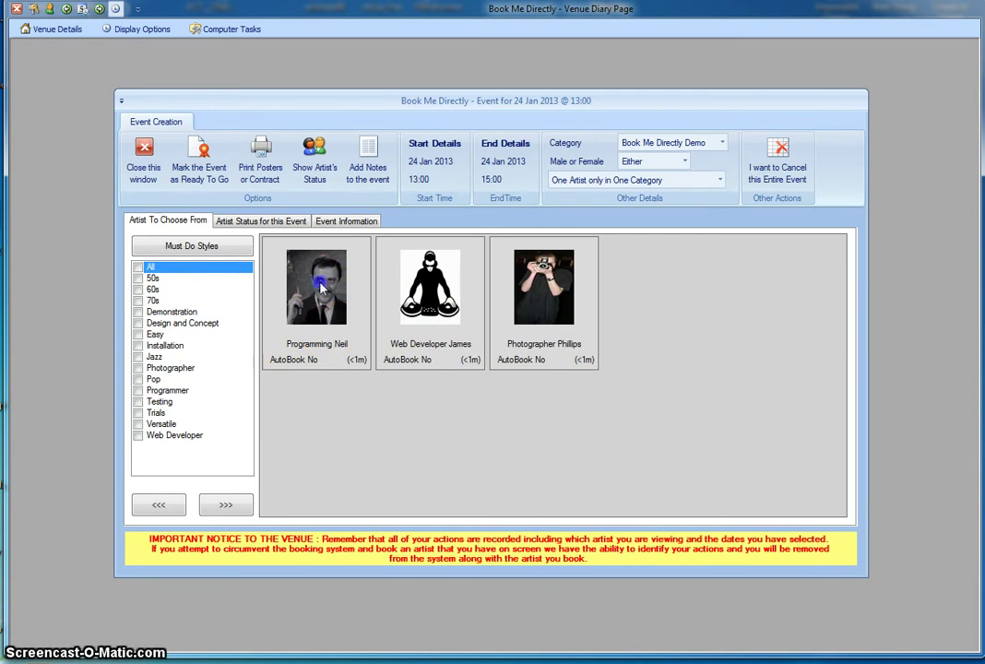
pyautogui.doubleClick(320, 288)
pyautogui.click(456, 144)
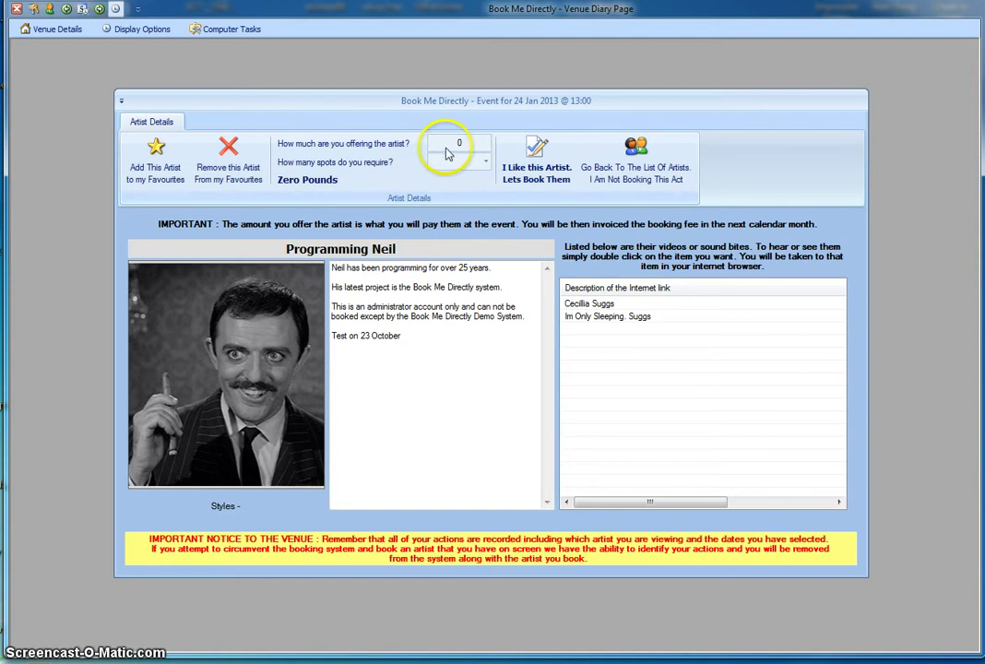
pyautogui.write('10')
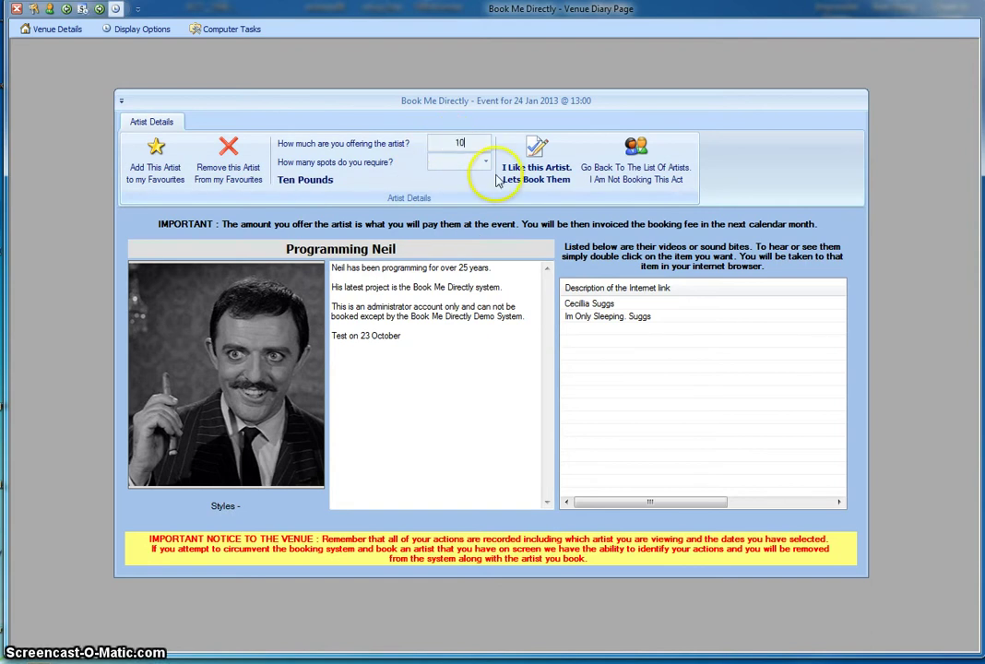
pyautogui.press('Tab')
pyautogui.click(485, 163)
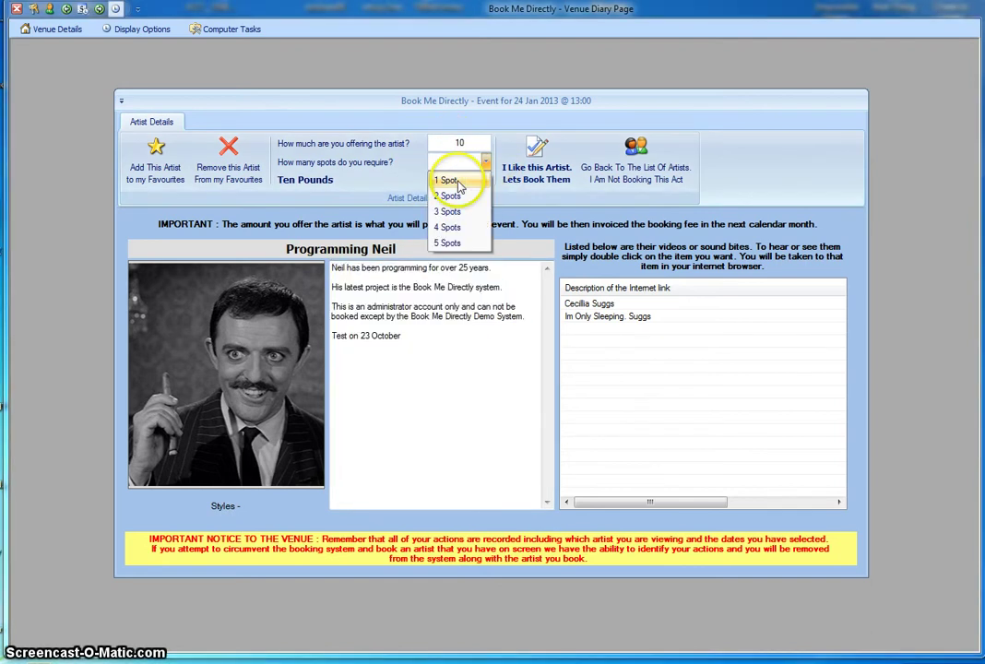
pyautogui.click(458, 181)
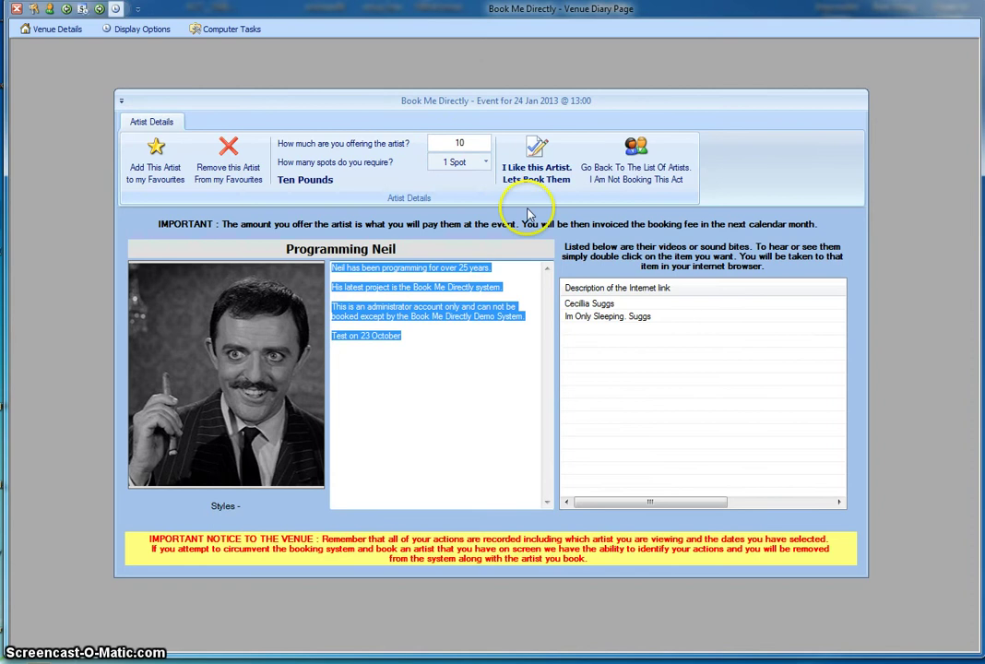
# Step: Submit the artist booking by agreeing to the terms and conditions, and show the artist status for the event
pyautogui.click(542, 177)
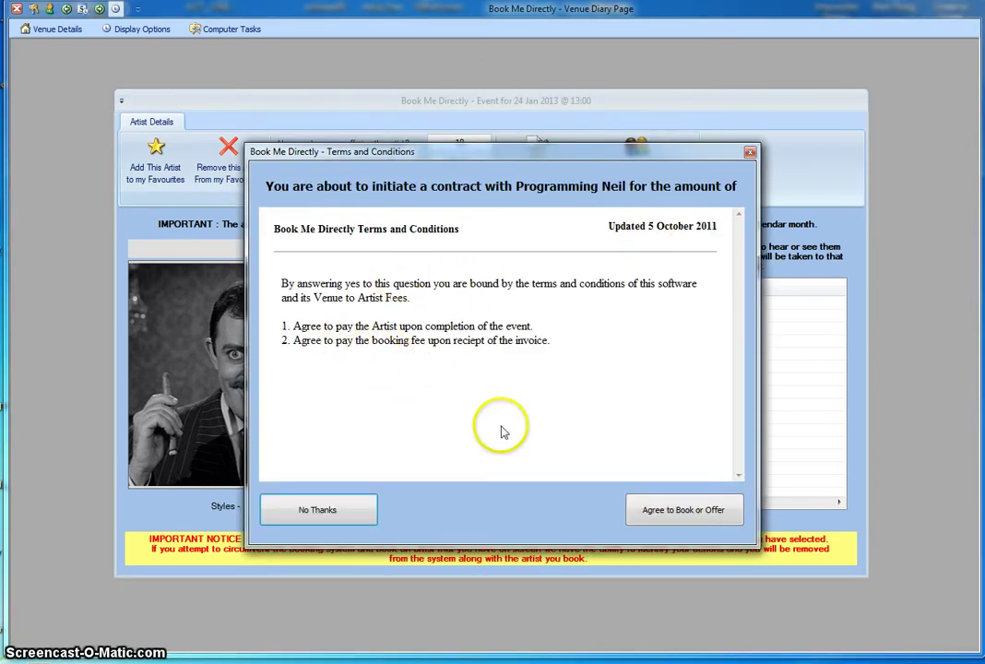
pyautogui.click(685, 512)
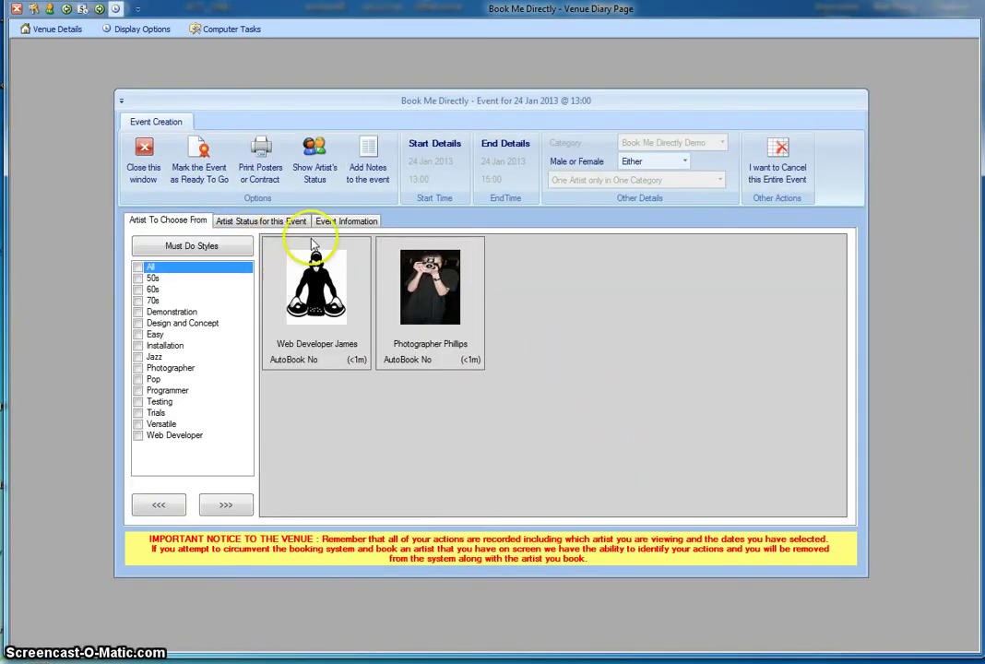
pyautogui.click(272, 224)
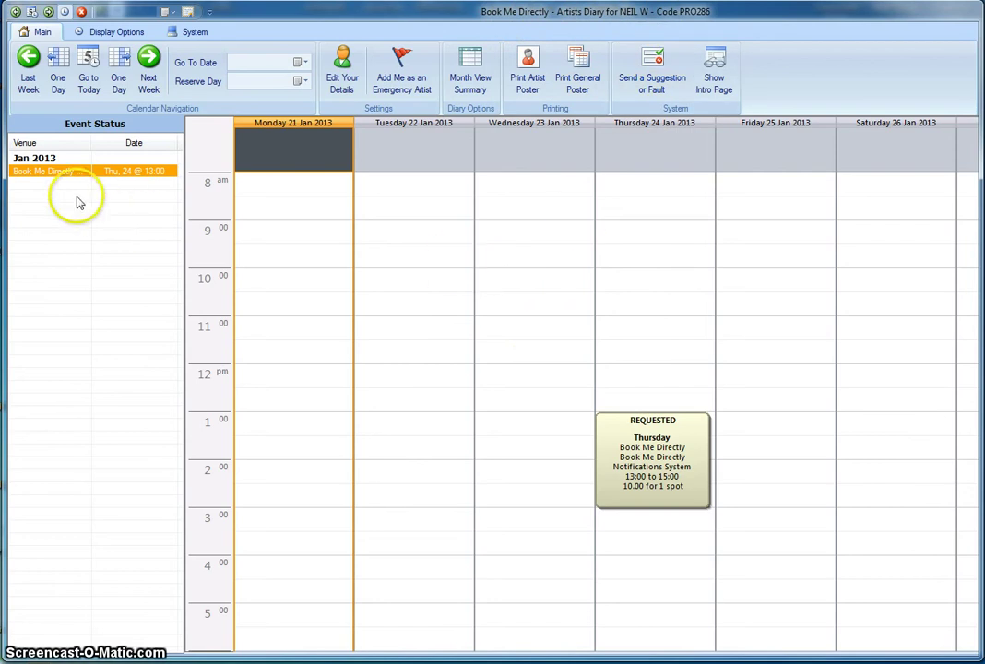
# Step: In the artist's diary, open the requested Thursday 24 Jan event and accept the booking
pyautogui.moveTo(35, 182)
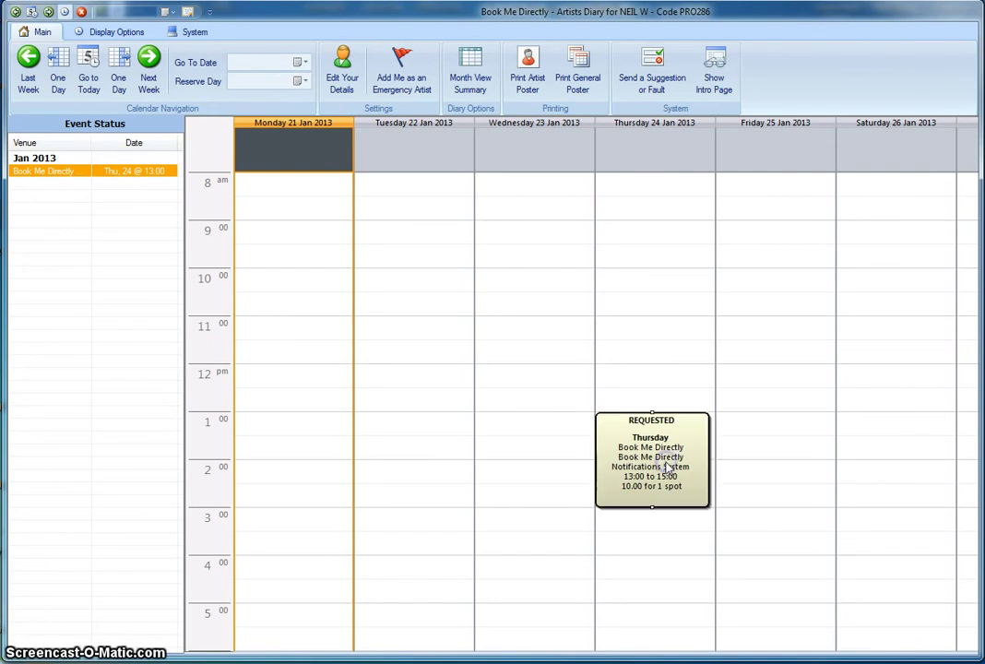
pyautogui.doubleClick(668, 467)
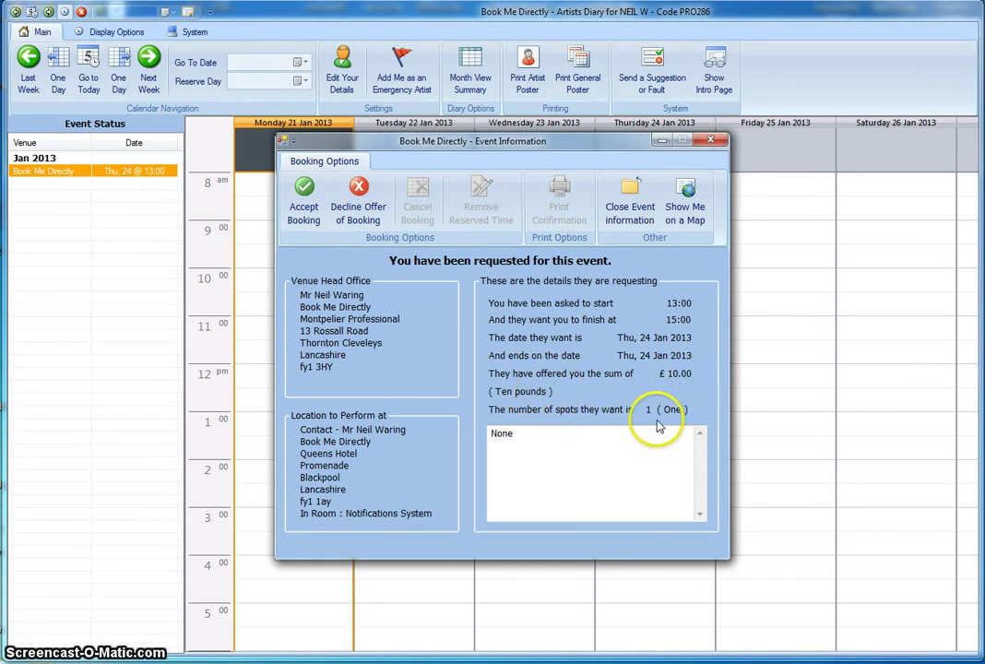
pyautogui.click(305, 204)
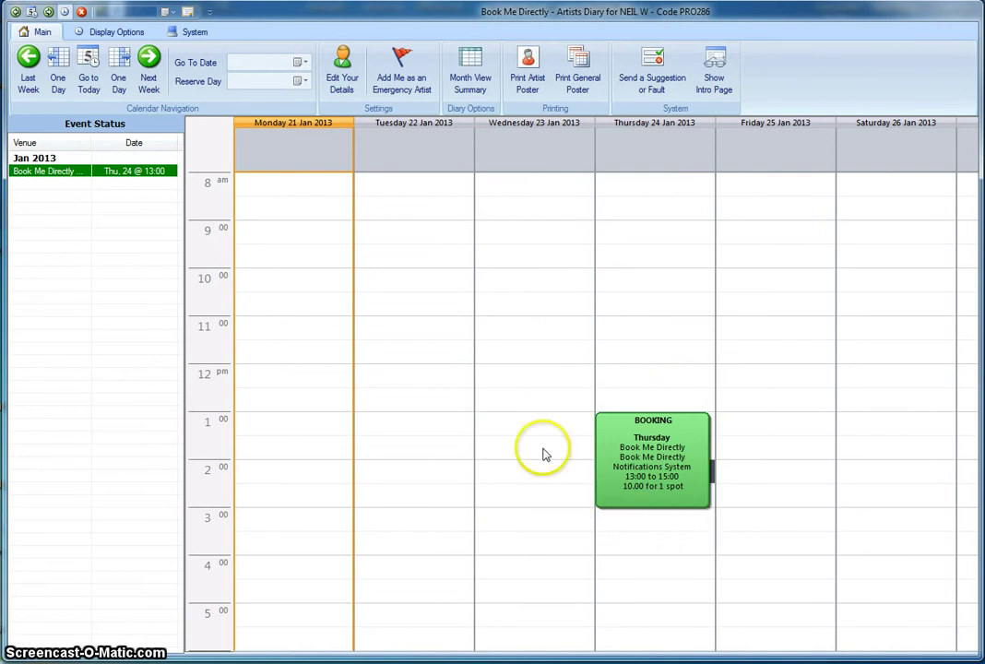
pyautogui.moveTo(37, 175)
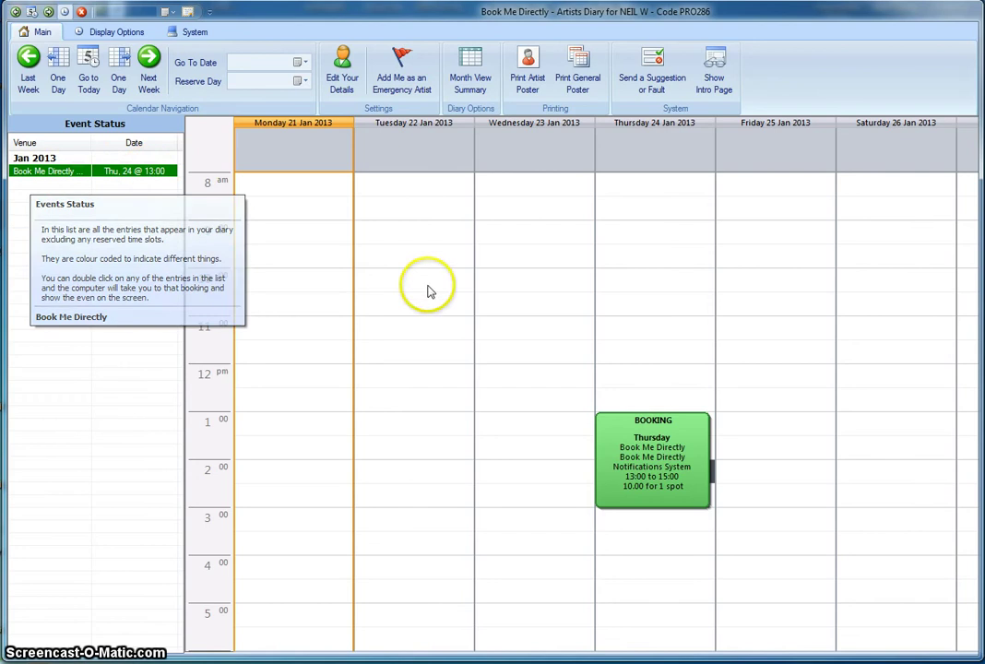
pyautogui.click(609, 449)
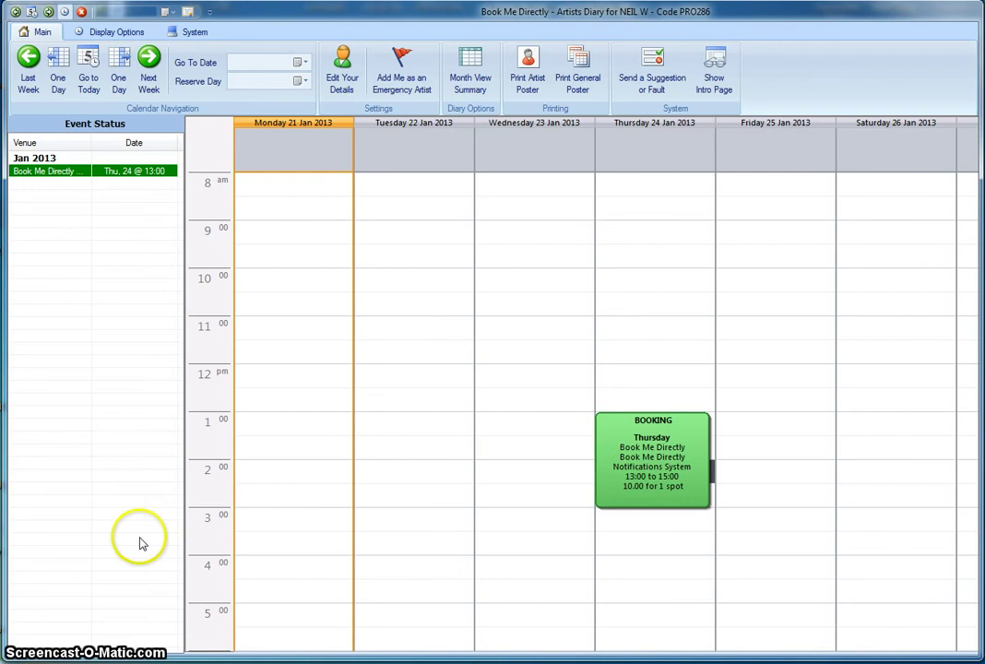
# Step: Back in the venue diary, open the event's artist status and preview the confirmed artist's portrait poster
pyautogui.moveTo(141, 541)
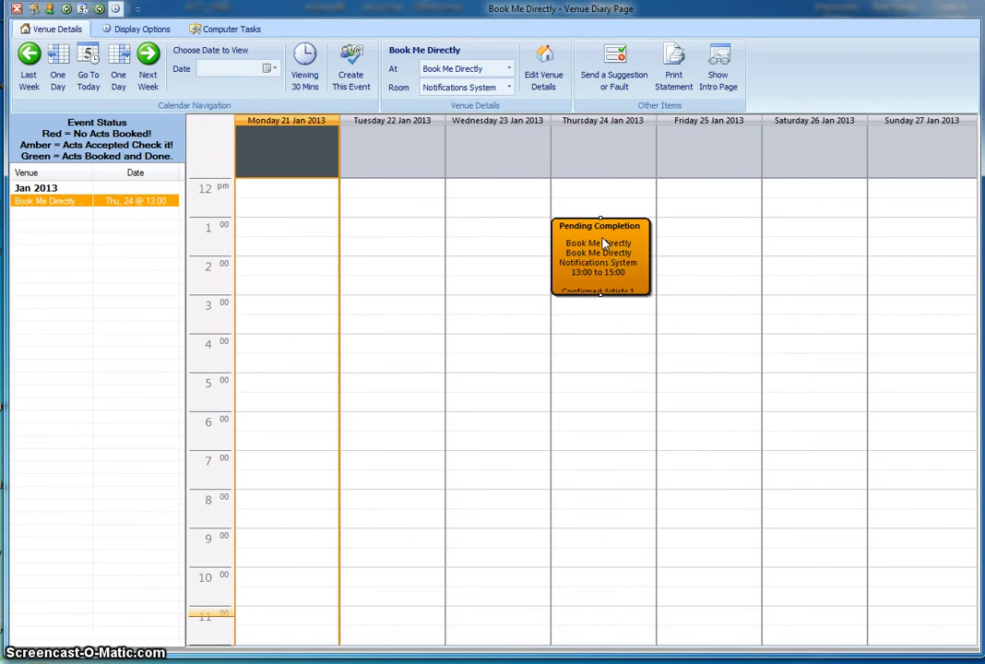
pyautogui.doubleClick(604, 243)
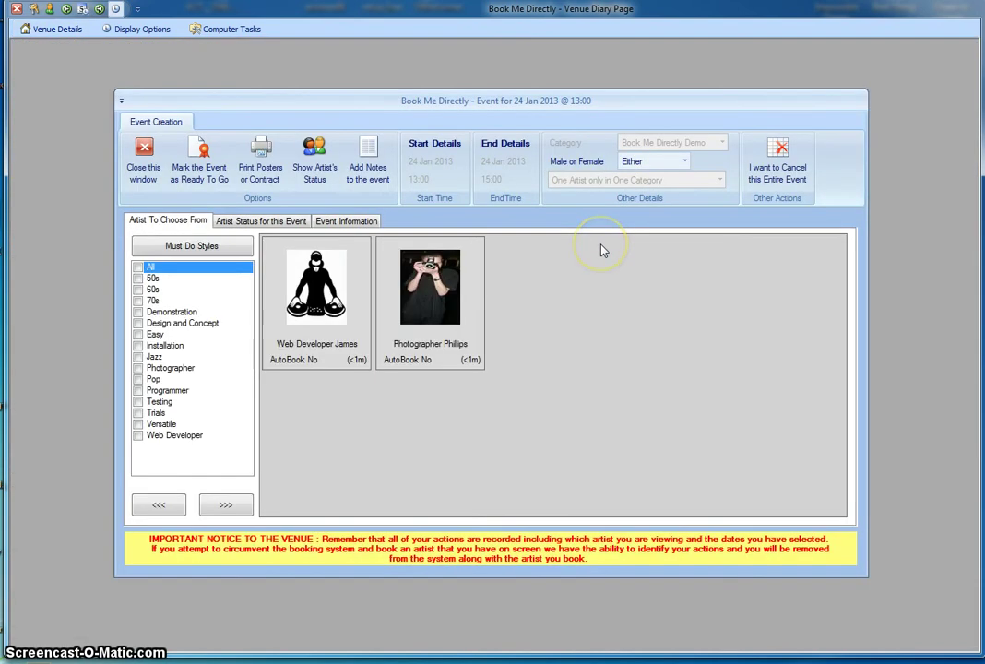
pyautogui.click(247, 223)
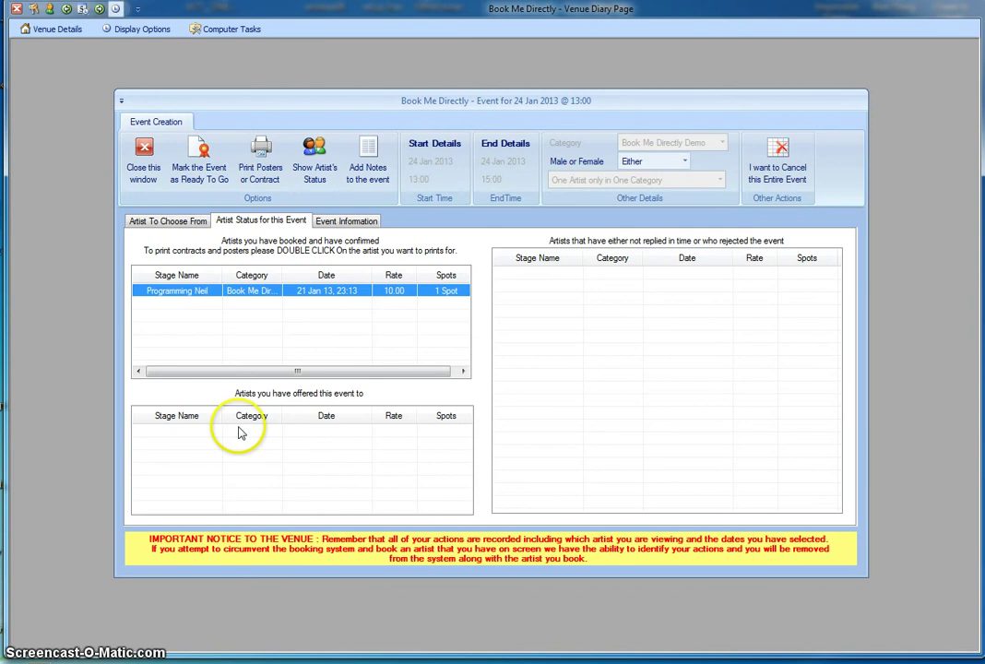
pyautogui.doubleClick(249, 295)
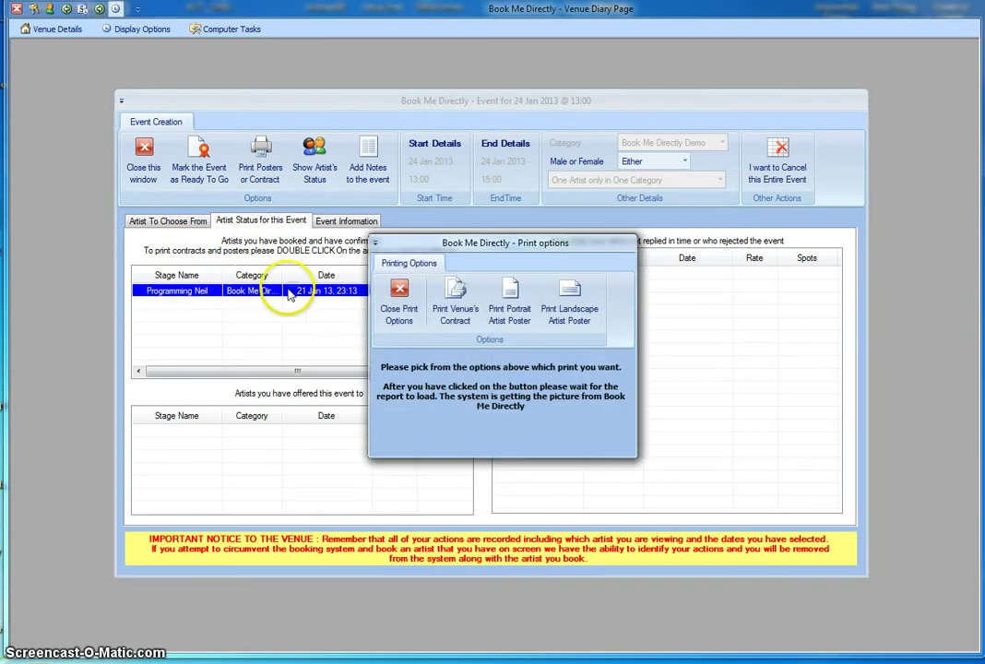
pyautogui.click(511, 301)
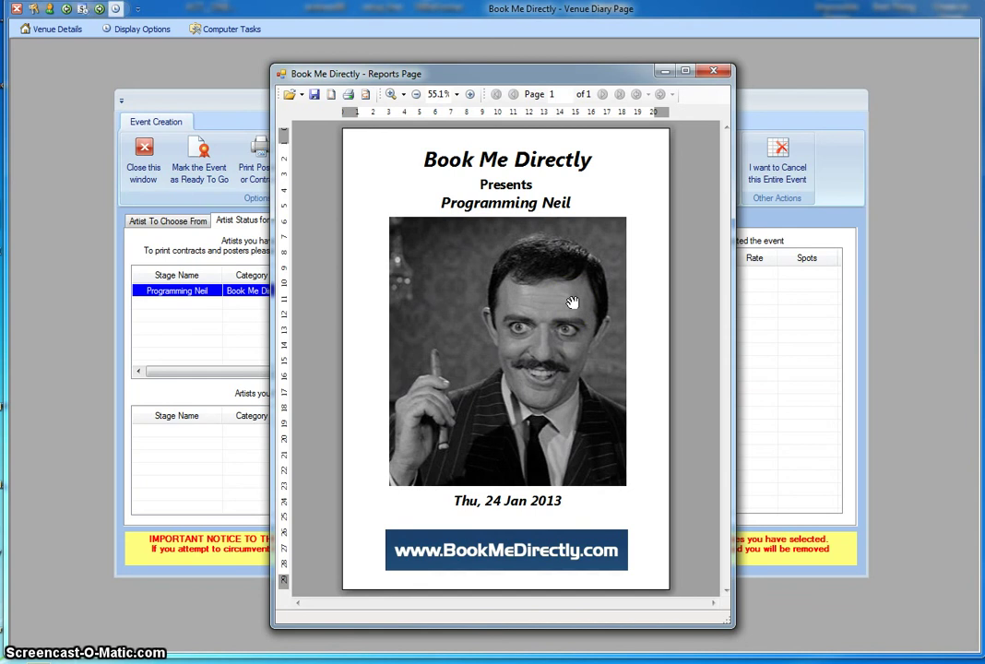
pyautogui.click(713, 72)
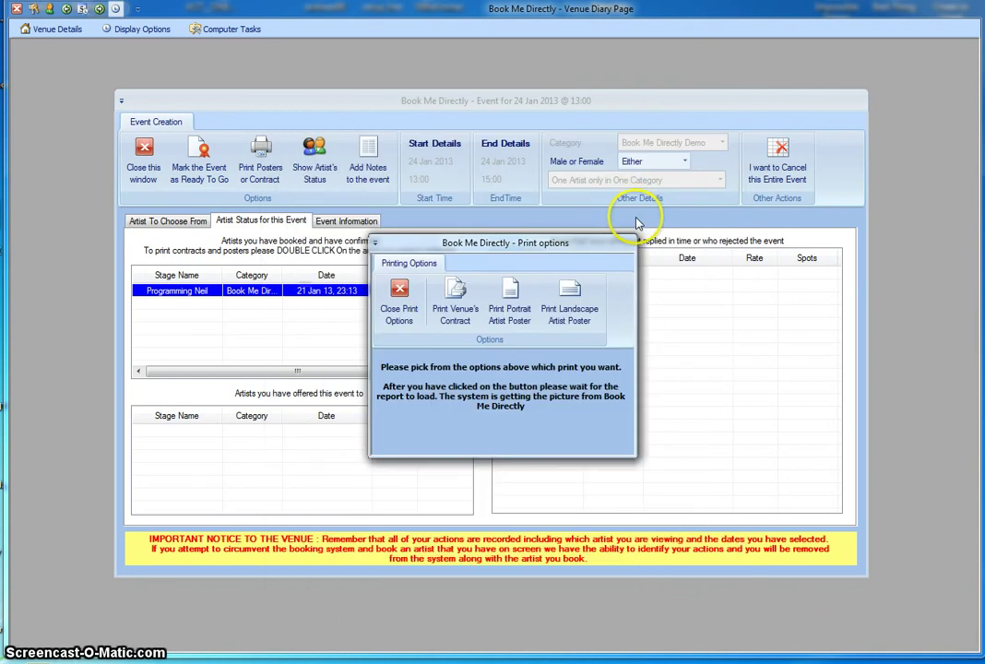
# Step: Preview the venue's contract in an enlarged report window, then close the print options and the event
pyautogui.click(458, 307)
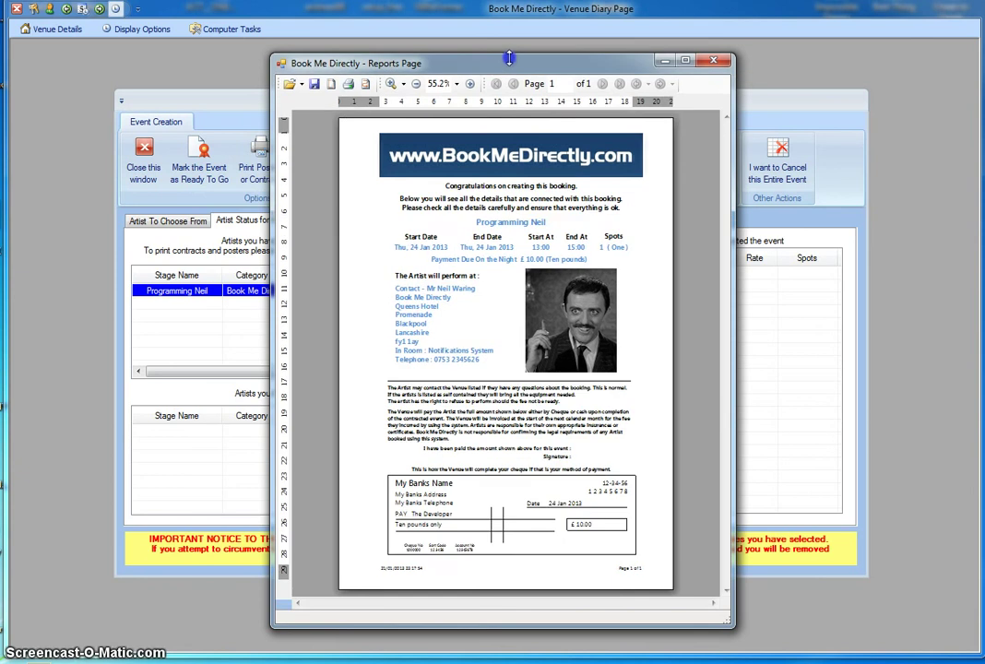
pyautogui.moveTo(508, 58); pyautogui.dragTo(508, 12)
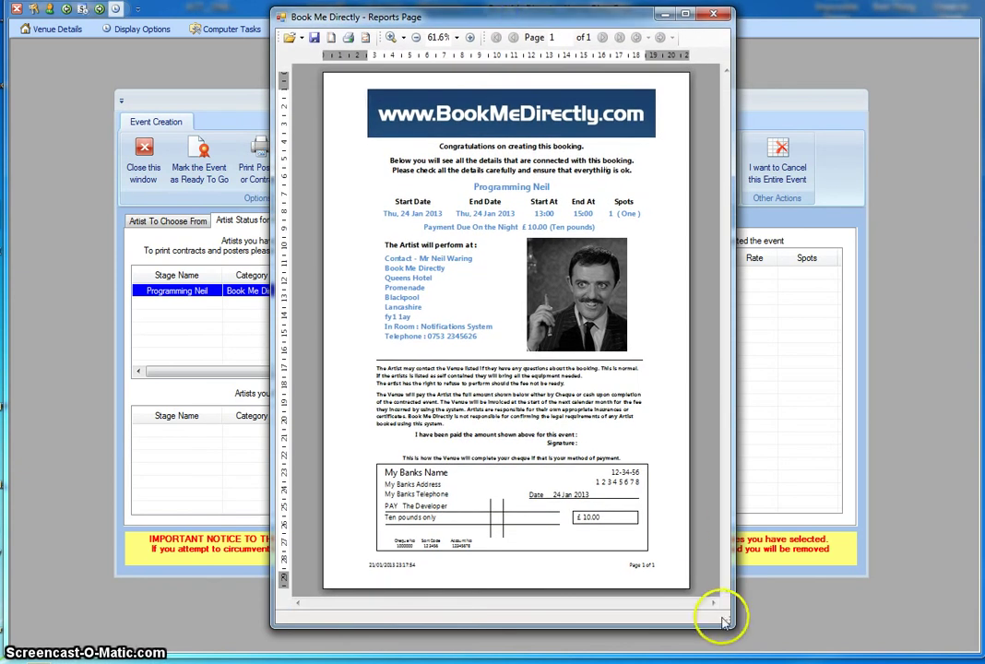
pyautogui.moveTo(728, 624); pyautogui.dragTo(795, 658)
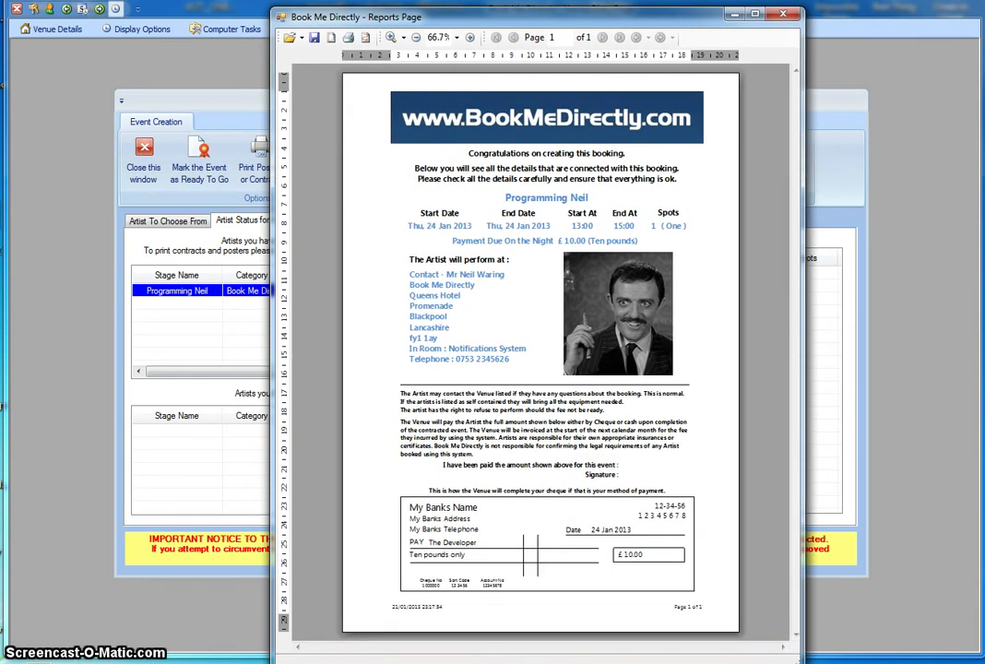
pyautogui.moveTo(577, 18); pyautogui.dragTo(554, 0)
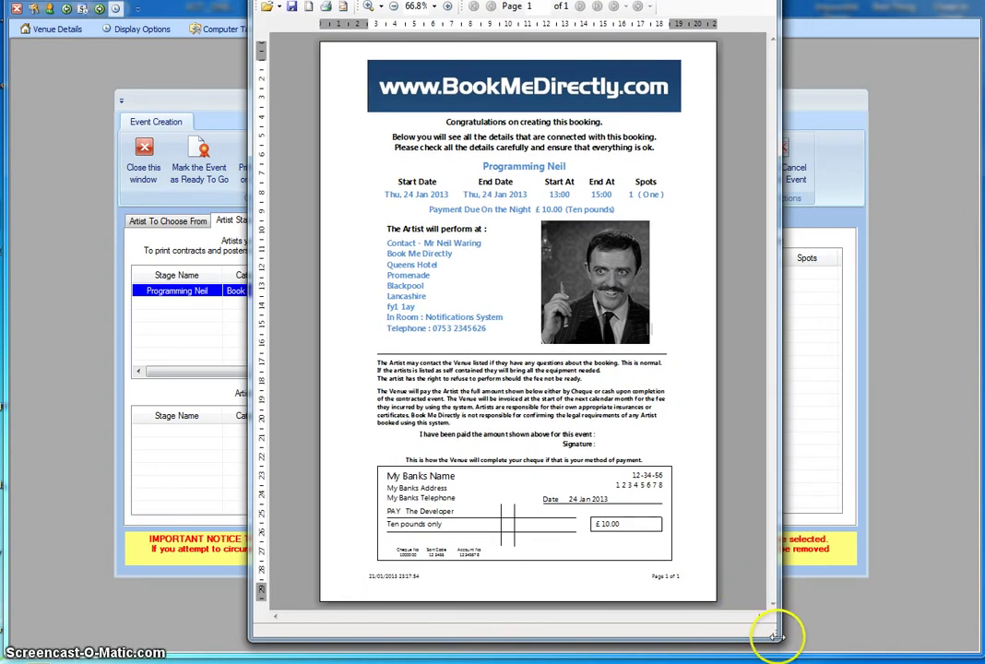
pyautogui.moveTo(776, 651); pyautogui.dragTo(834, 663)
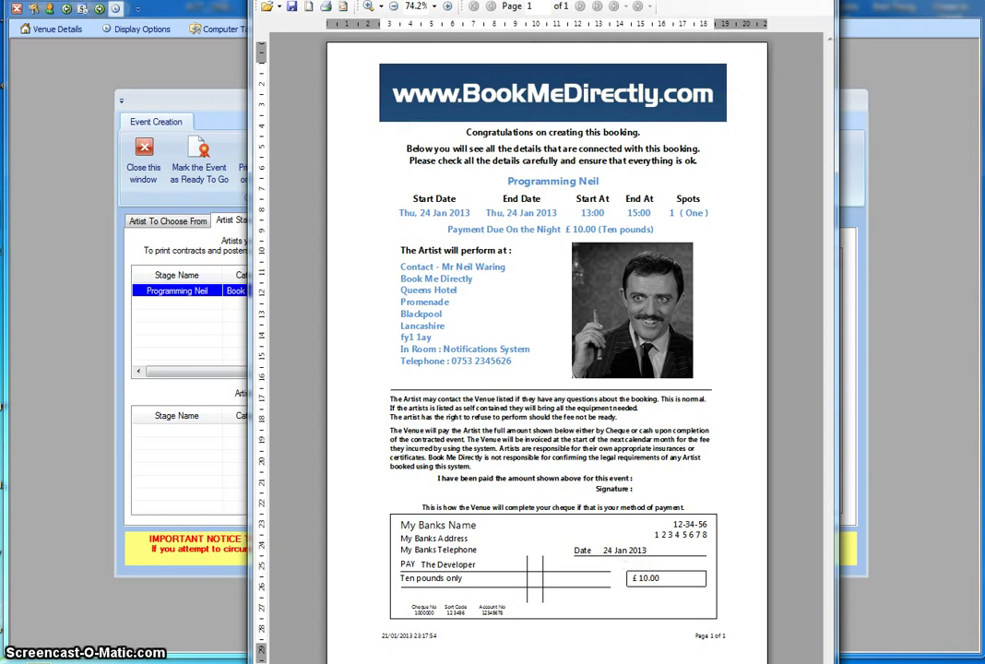
pyautogui.click(818, 1)
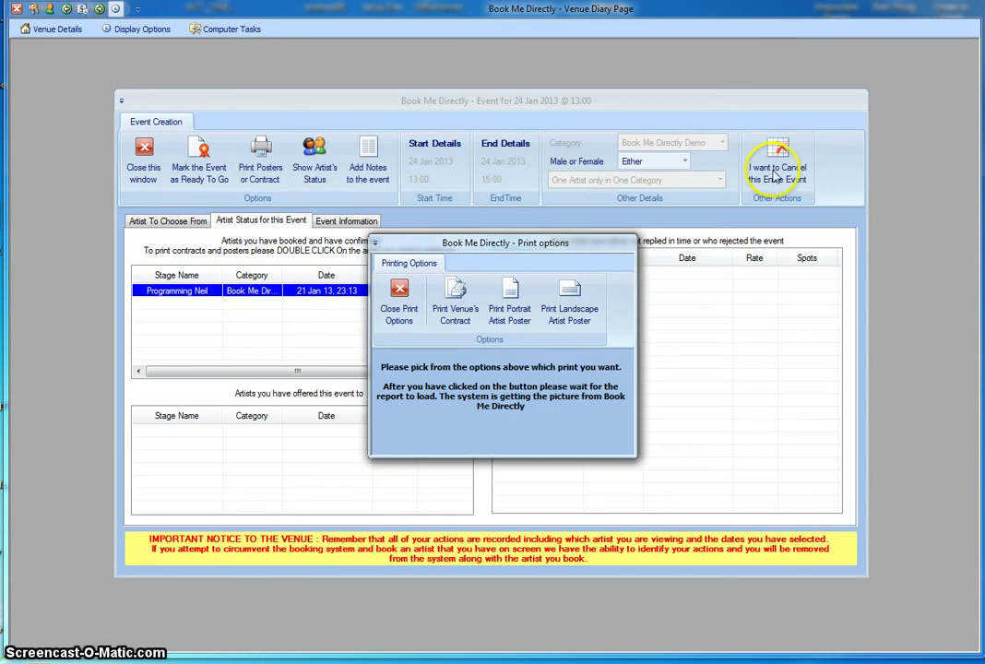
pyautogui.click(408, 300)
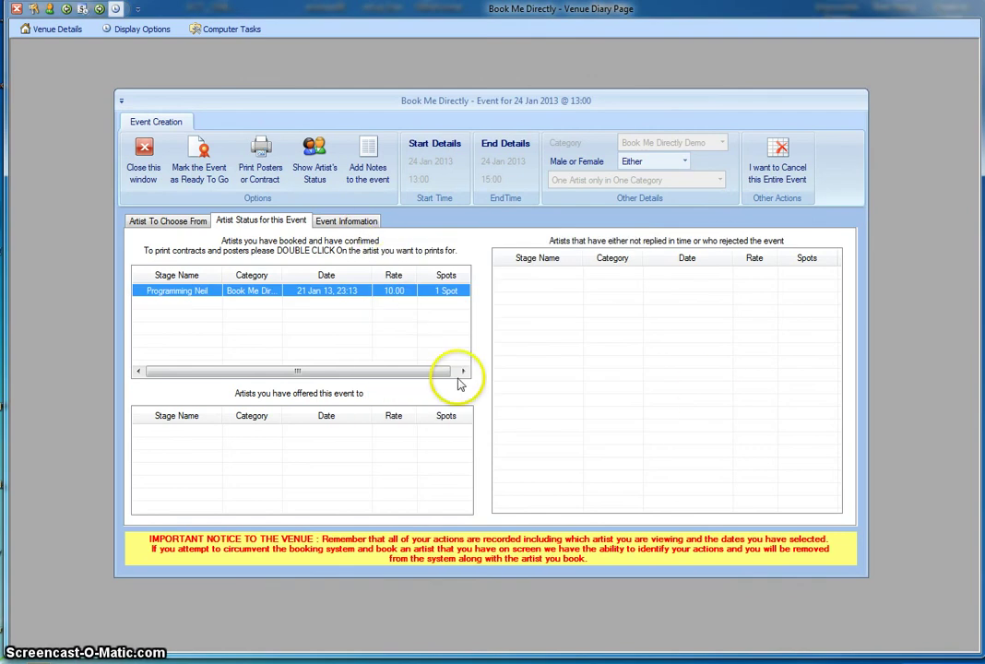
pyautogui.click(140, 178)
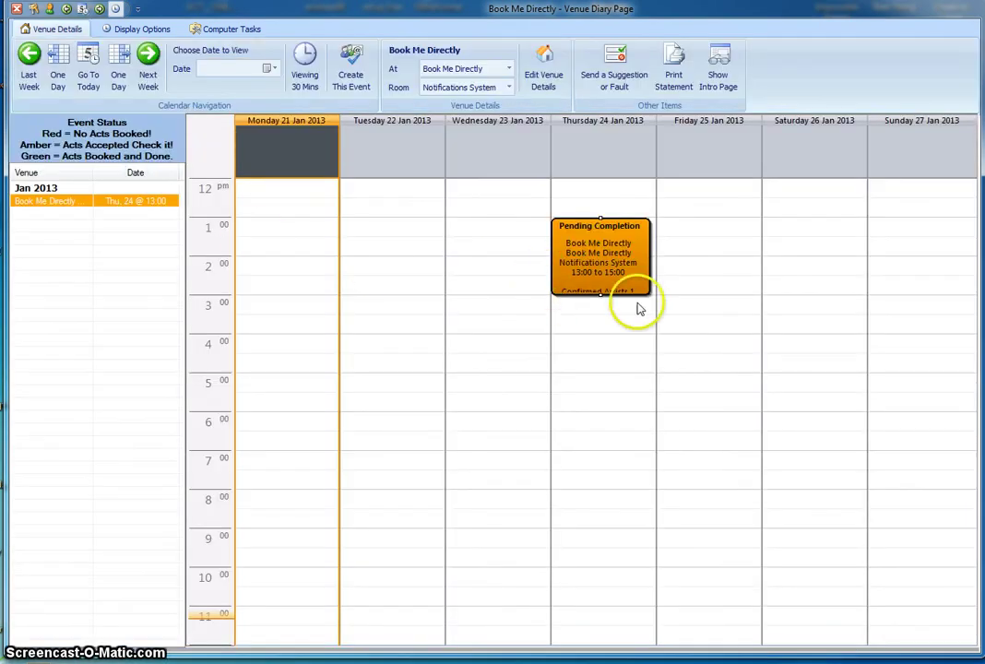
# Step: Reopen the Thursday 24 Jan event and mark it as Ready To Go, confirming the statement
pyautogui.doubleClick(566, 243)
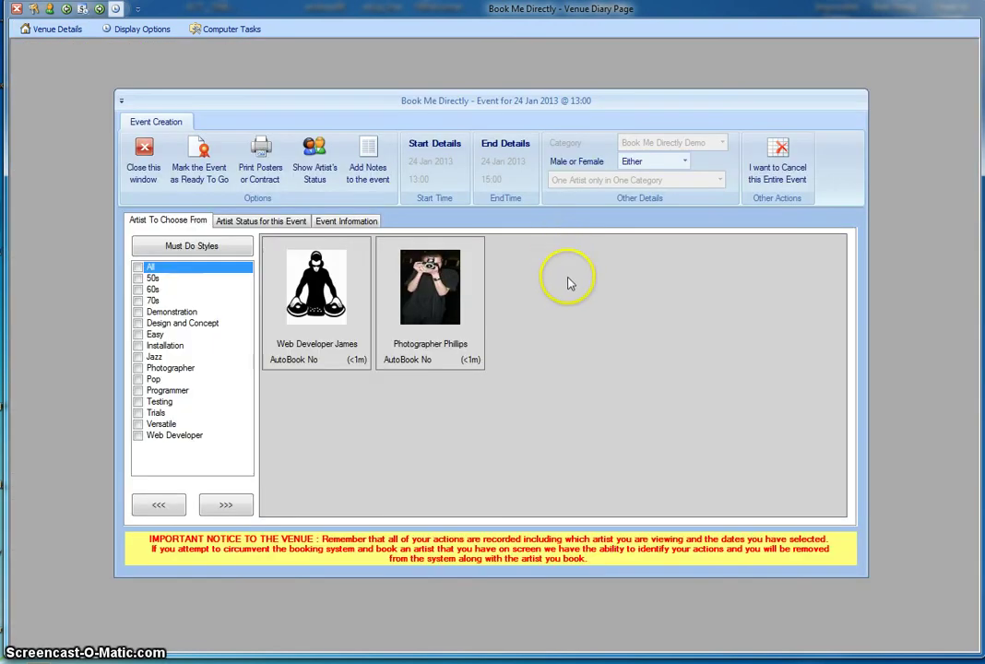
pyautogui.click(193, 166)
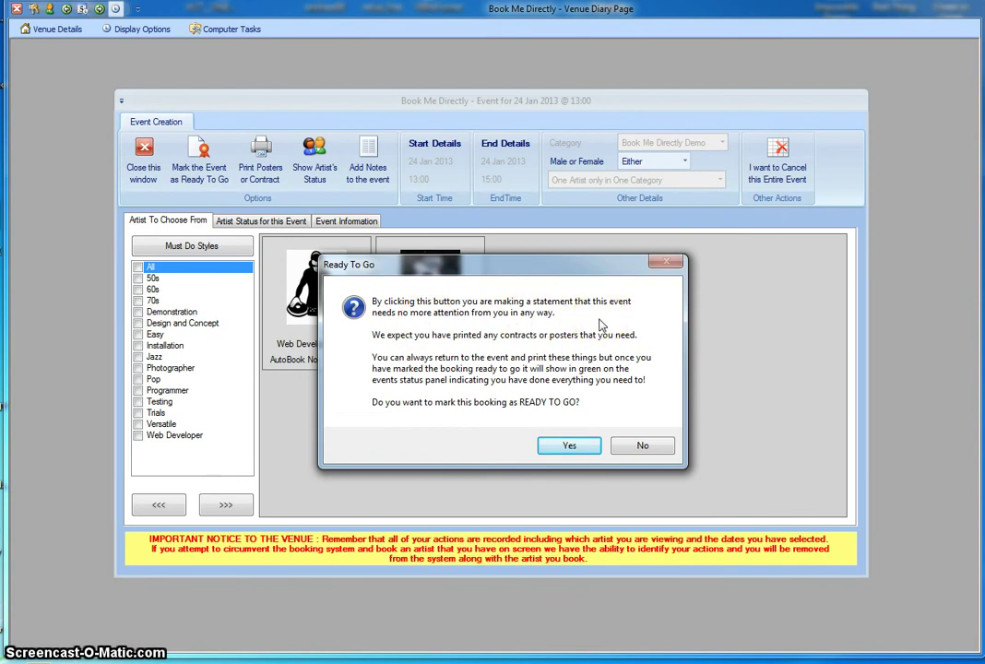
pyautogui.click(583, 450)
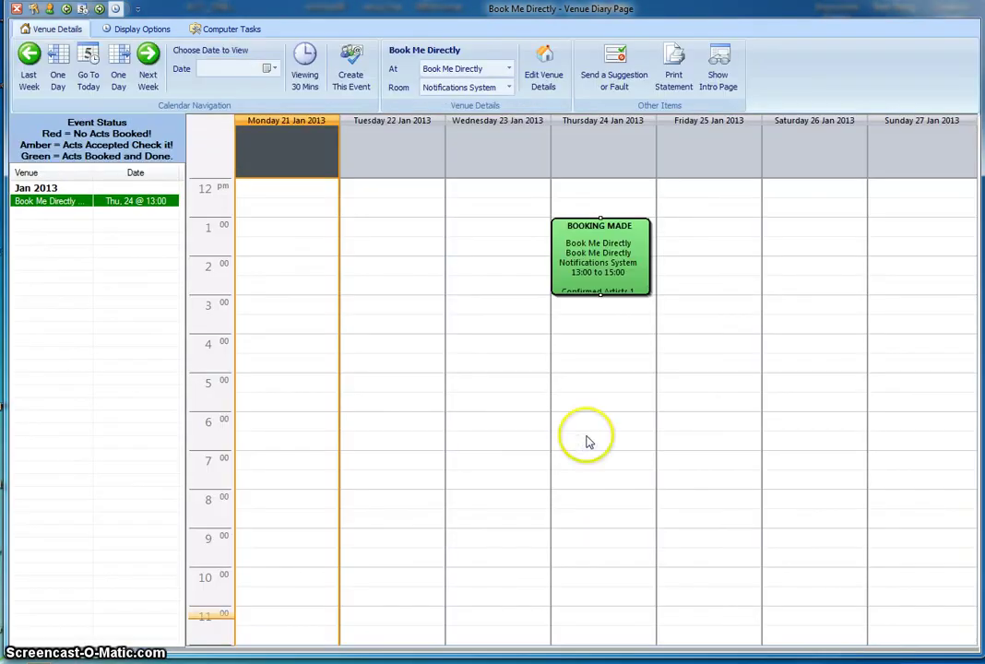
pyautogui.click(136, 201)
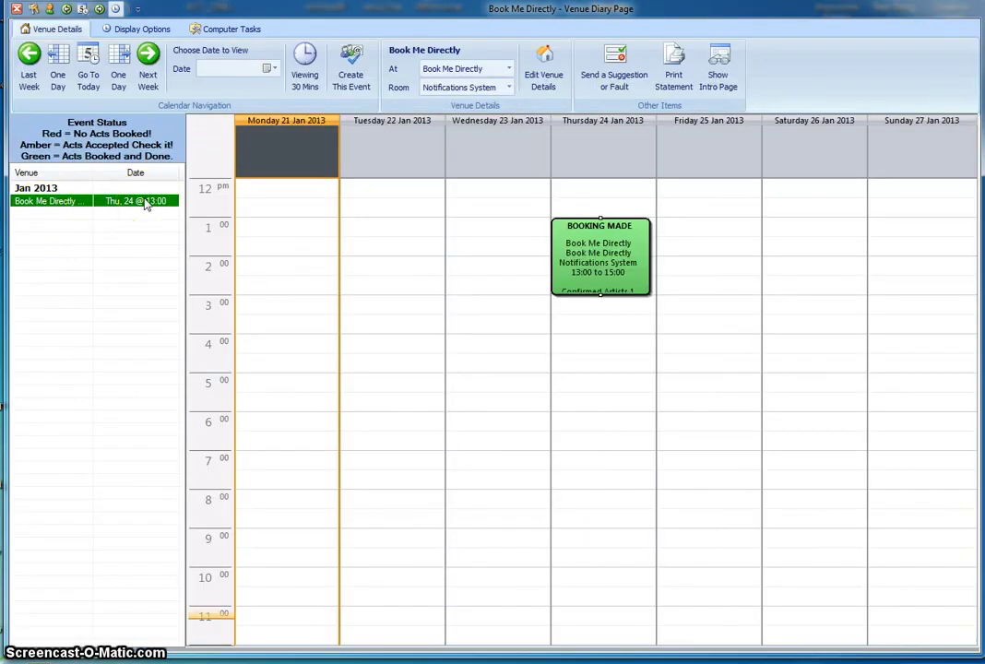